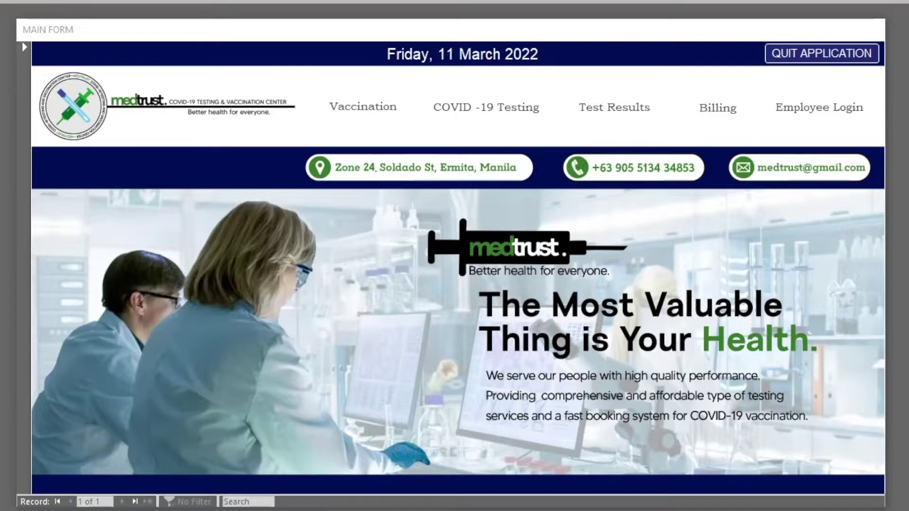
- Open the Covid Test form from the 'COVID -19 Testing' link on the MedTrust main form
click(485, 112)
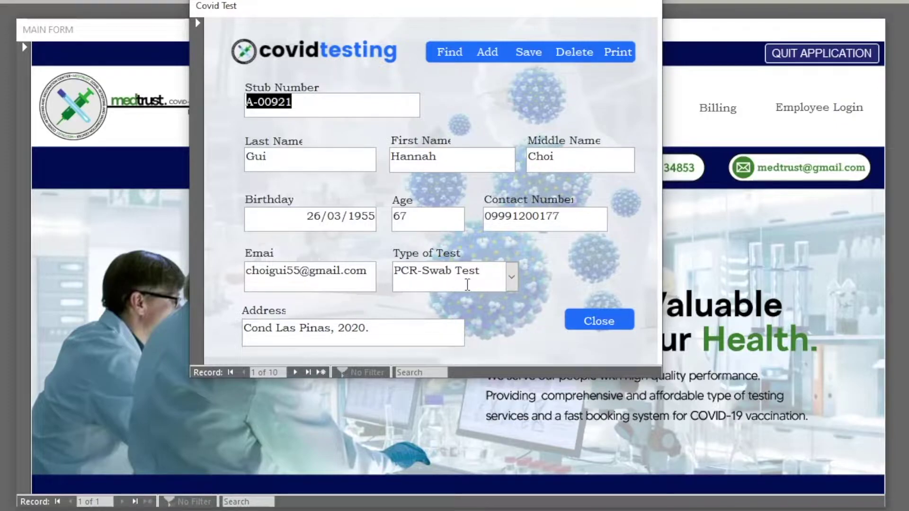
- Check the Type of Test list, keep PCR-Swab Test, and print-preview the Covid Test Report
click(512, 278)
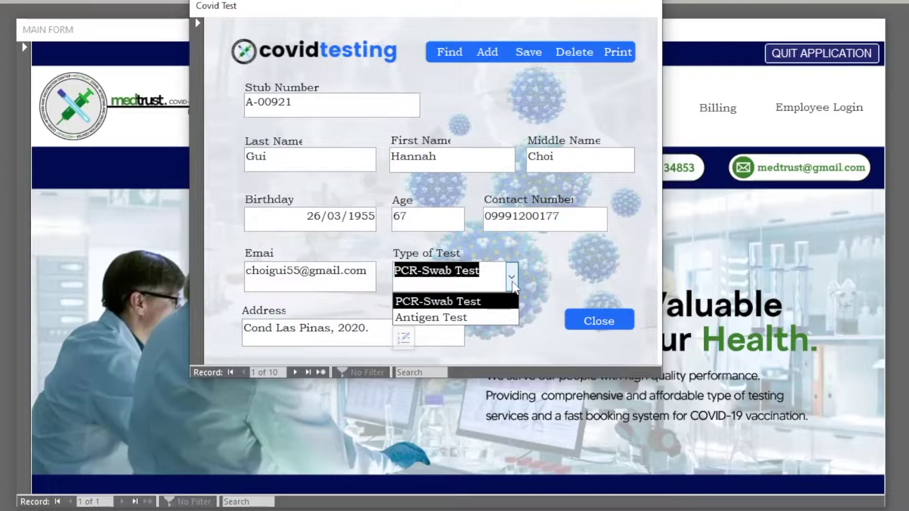
click(512, 278)
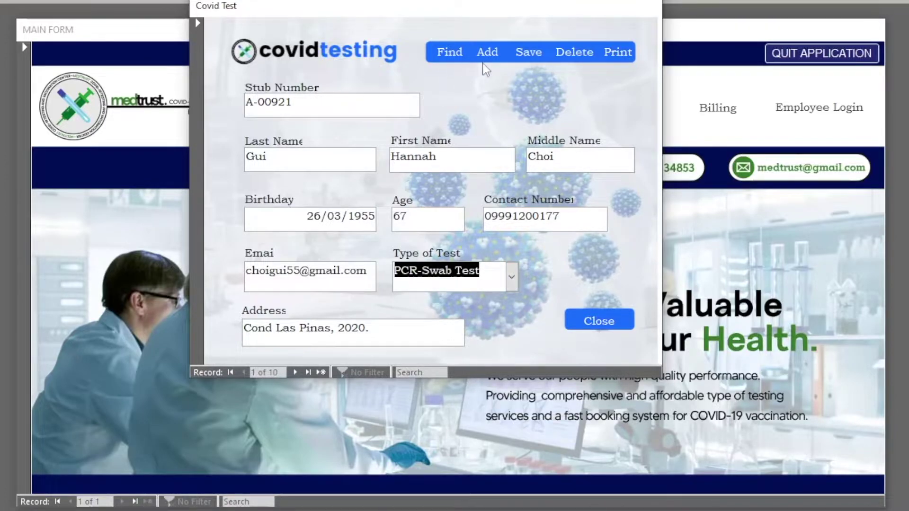
click(614, 49)
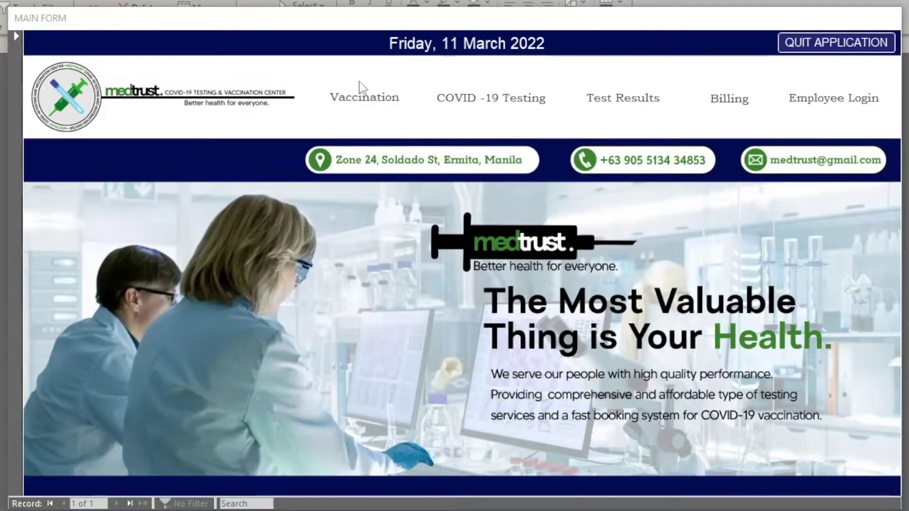
- Open the First Dose registration form from Vaccination and check the Sinopharm vaccine brand
click(361, 100)
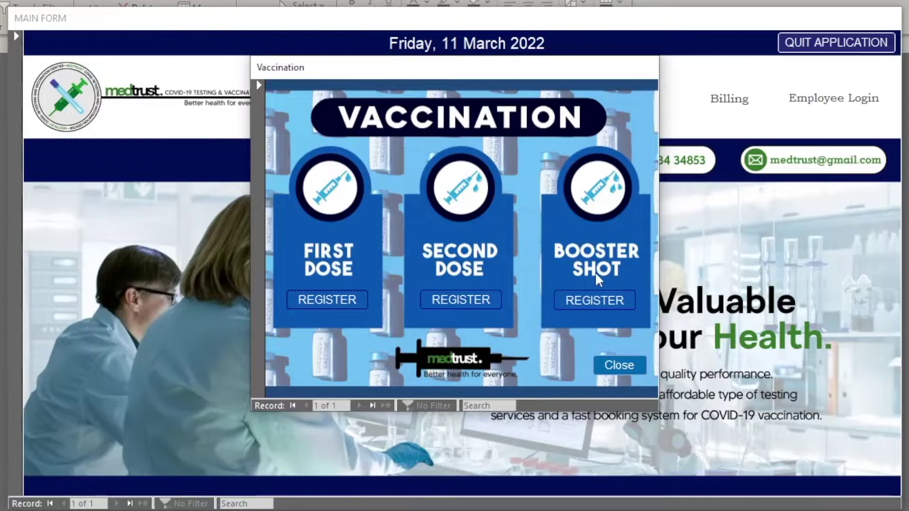
click(320, 299)
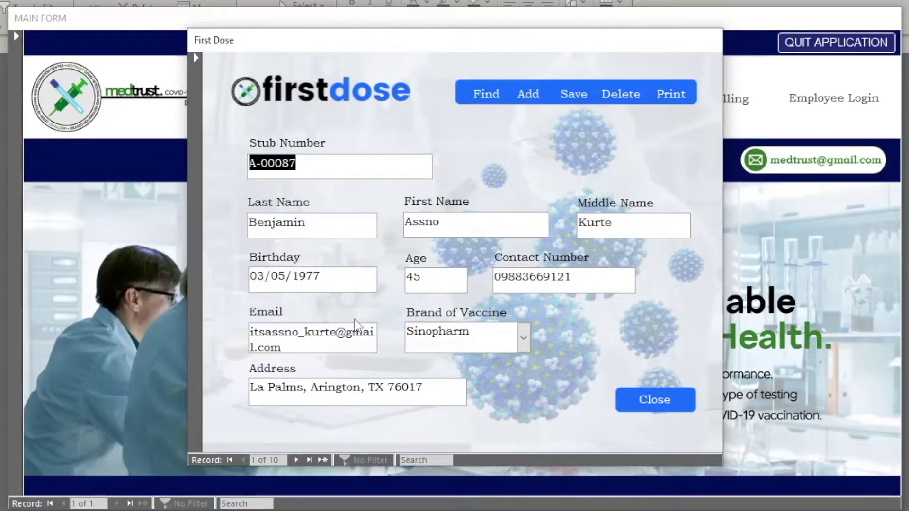
click(524, 339)
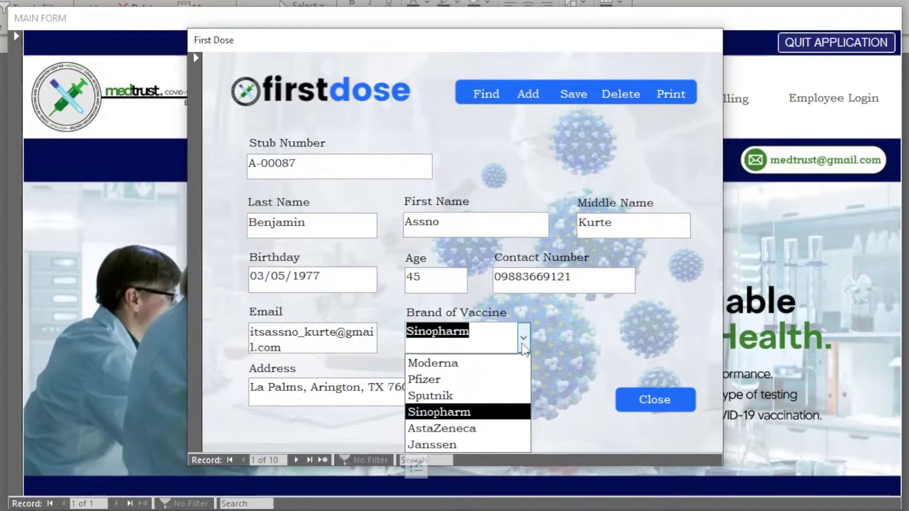
click(523, 346)
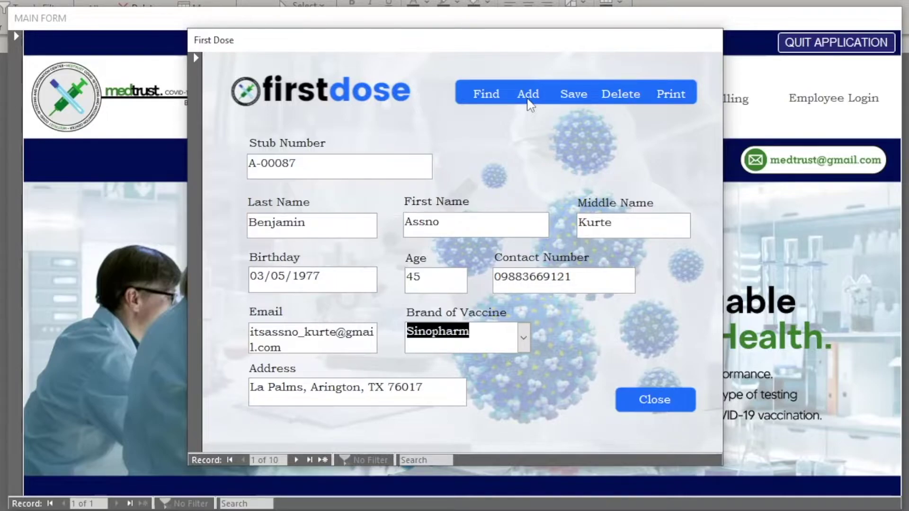
click(480, 94)
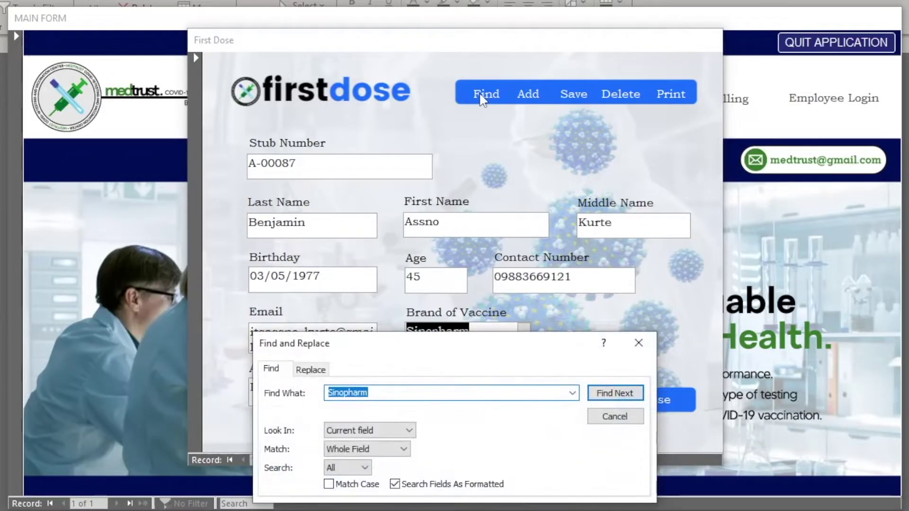
key(Escape)
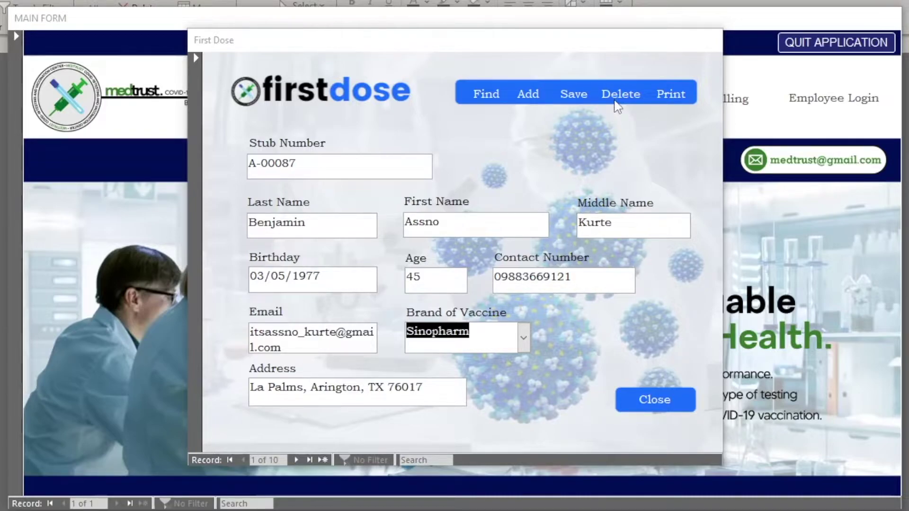
- Preview the First Dose Report, then close the preview and the First Dose form
click(673, 100)
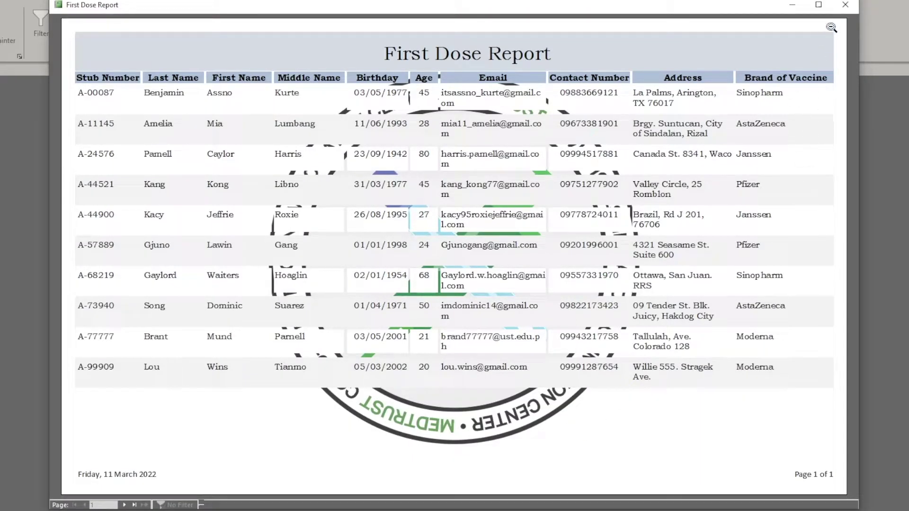
click(843, 6)
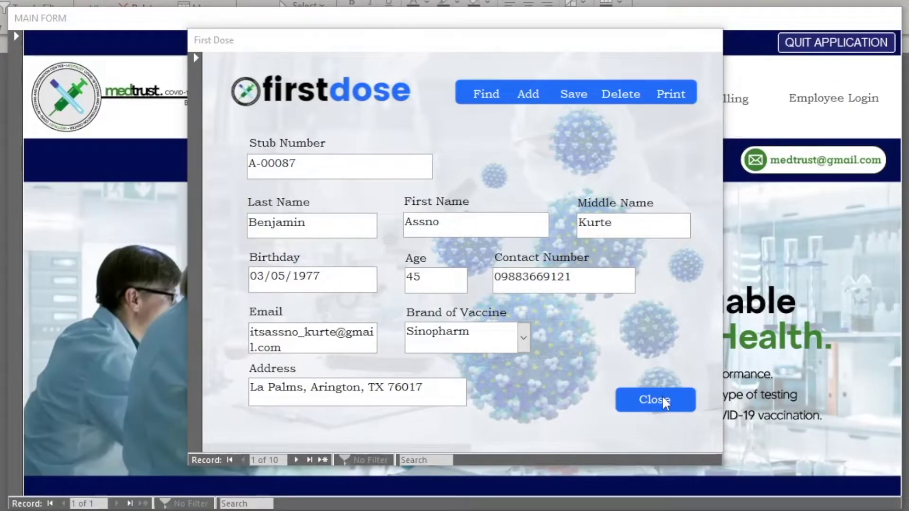
click(664, 401)
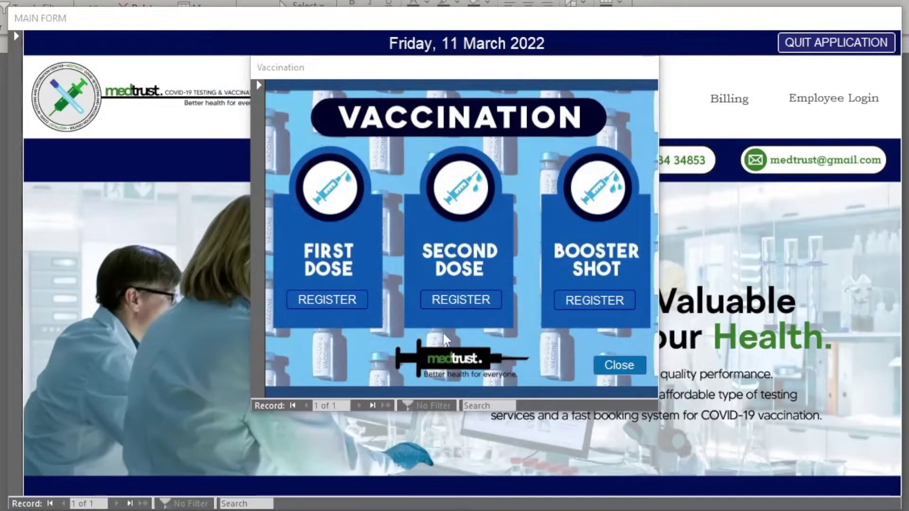
- Look over the Second Dose and Booster forms and close them and the Vaccination options
click(460, 298)
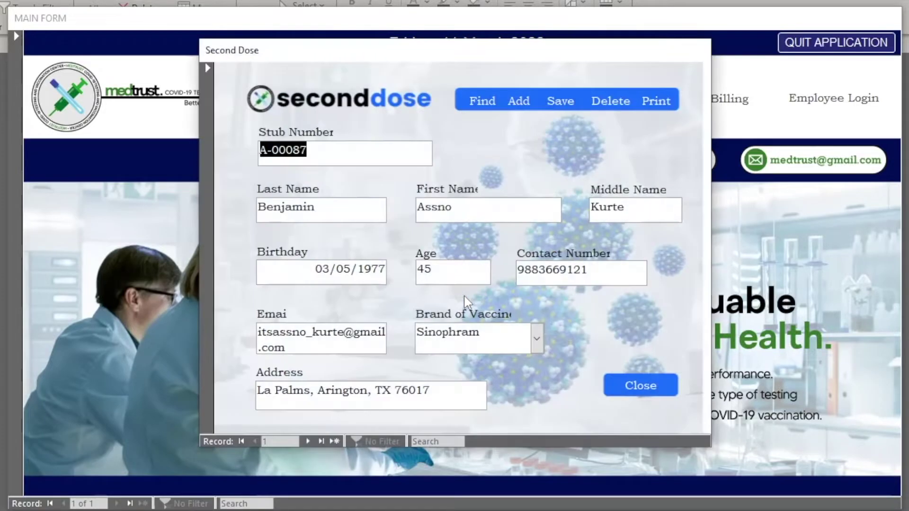
click(627, 385)
click(594, 298)
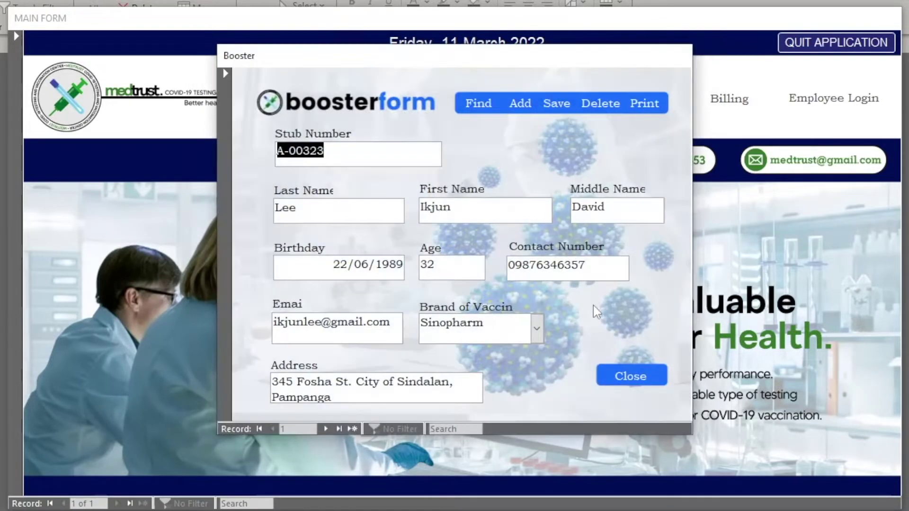
click(634, 379)
click(621, 360)
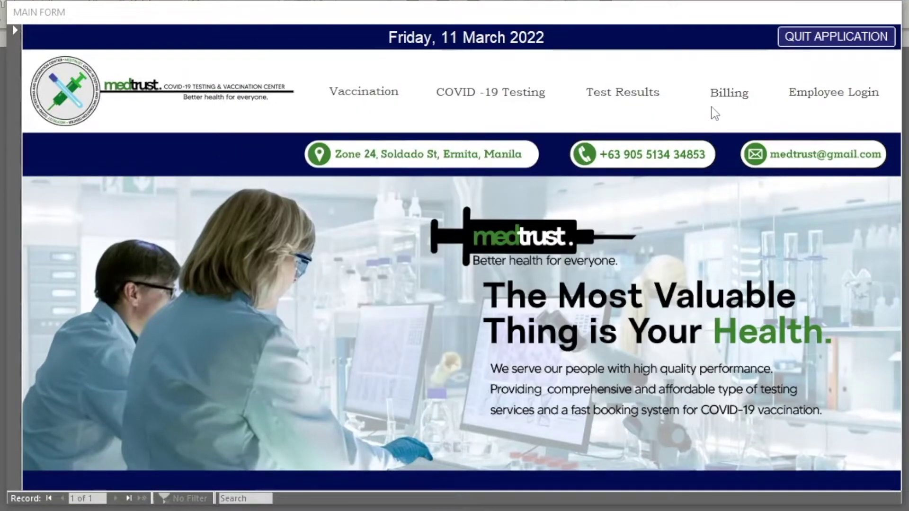
- Open the Billing Form and check the service type, keeping PCR-Swab Test
click(722, 100)
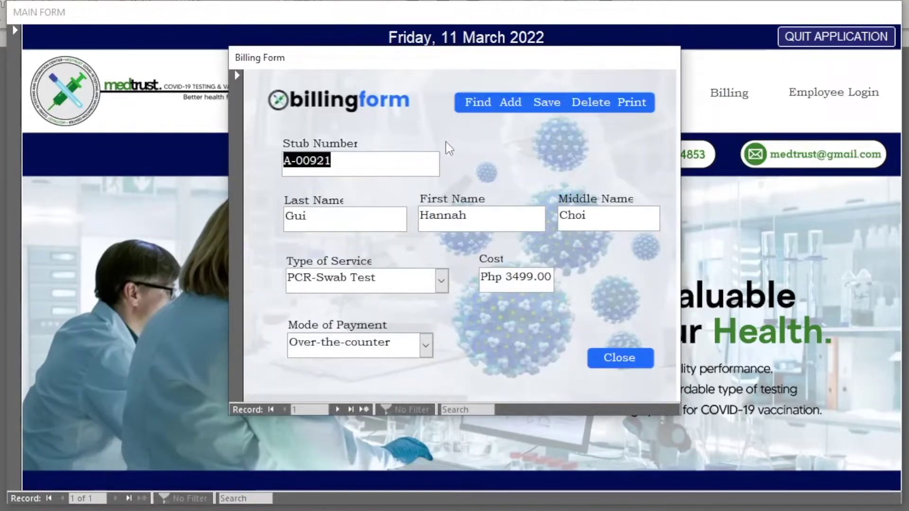
click(415, 156)
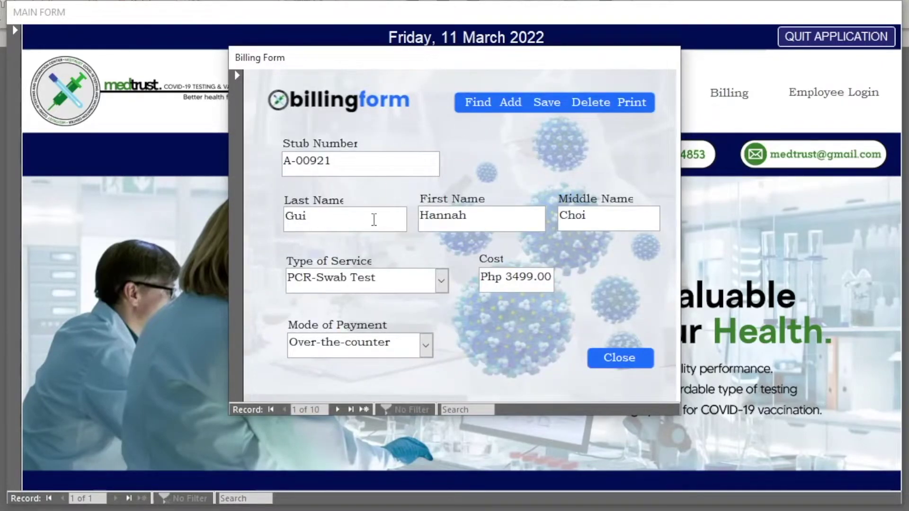
click(441, 283)
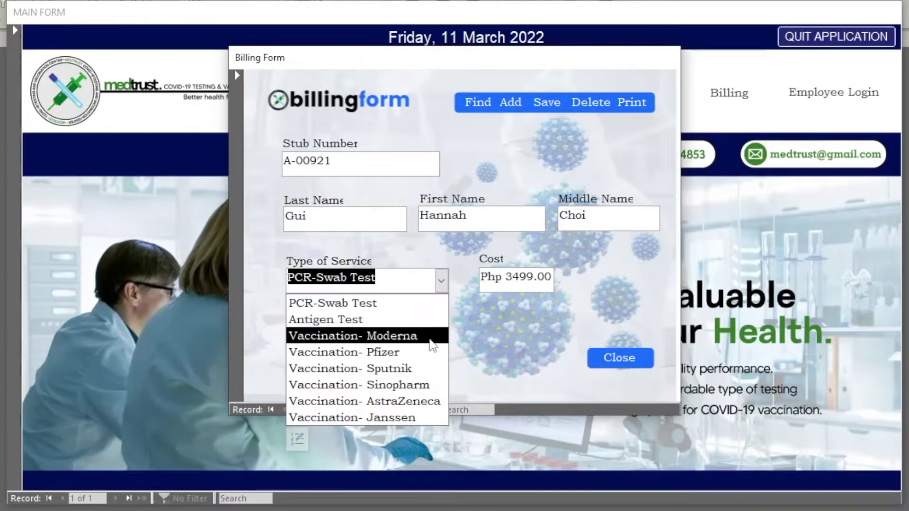
click(441, 283)
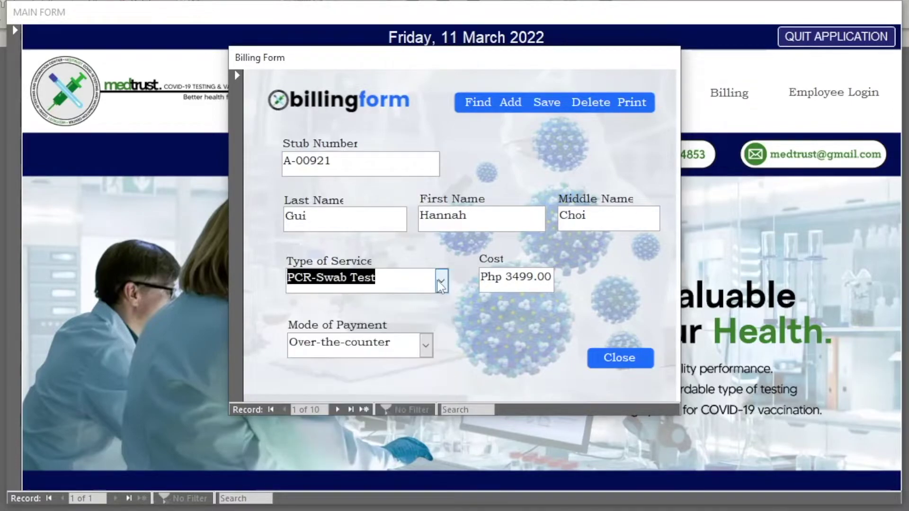
- Check the Over-the-counter payment mode and Php 3499.00 cost, then close the Billing Form
click(426, 346)
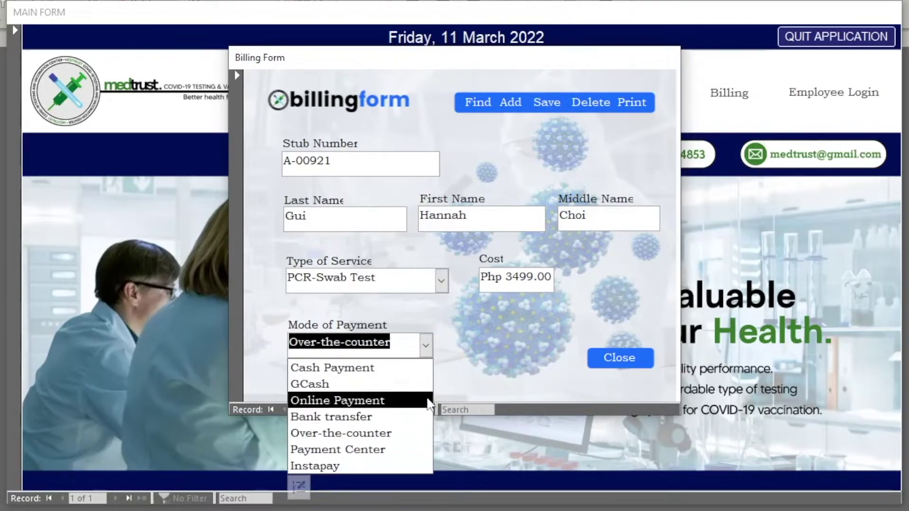
click(426, 346)
drag(481, 276, 554, 274)
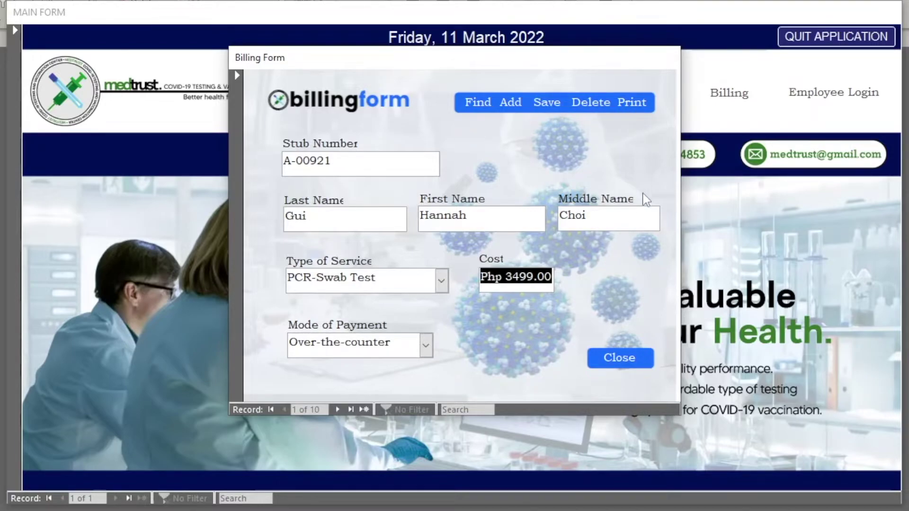
click(626, 362)
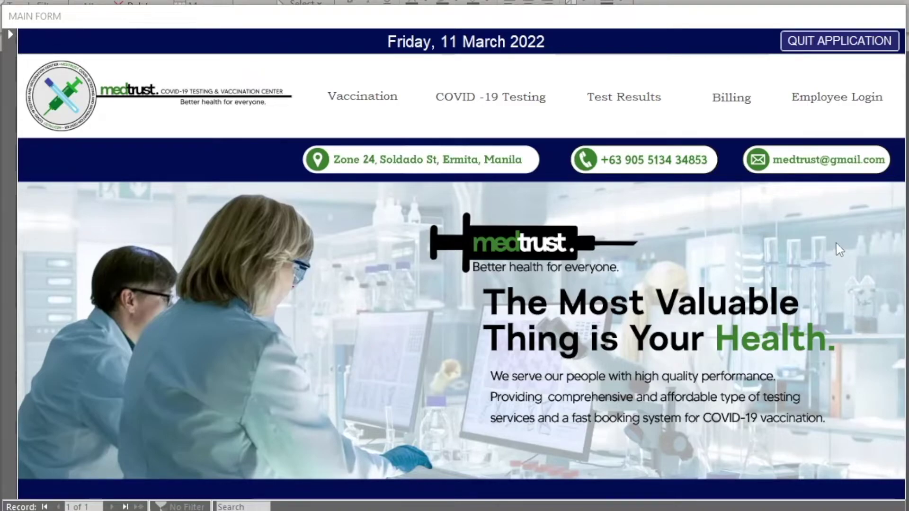
- Open the Employee Form and assign a different employee to the patient
click(839, 100)
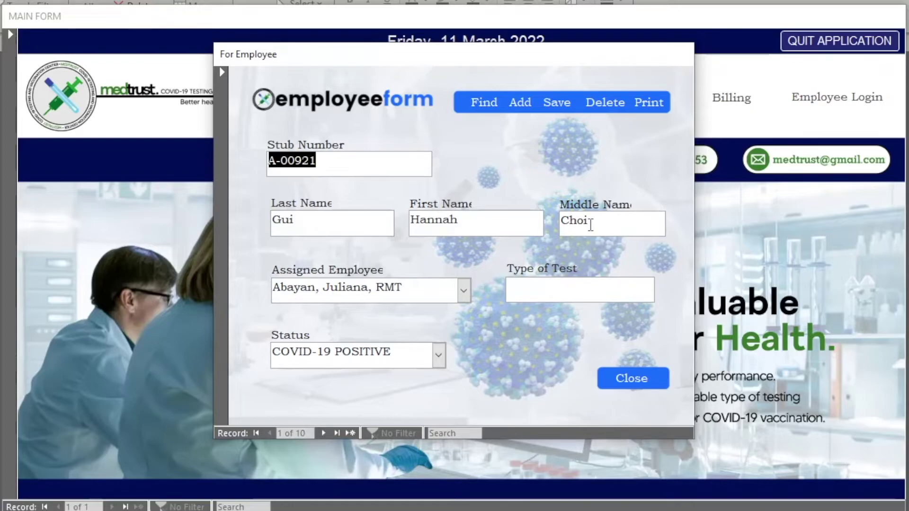
click(430, 288)
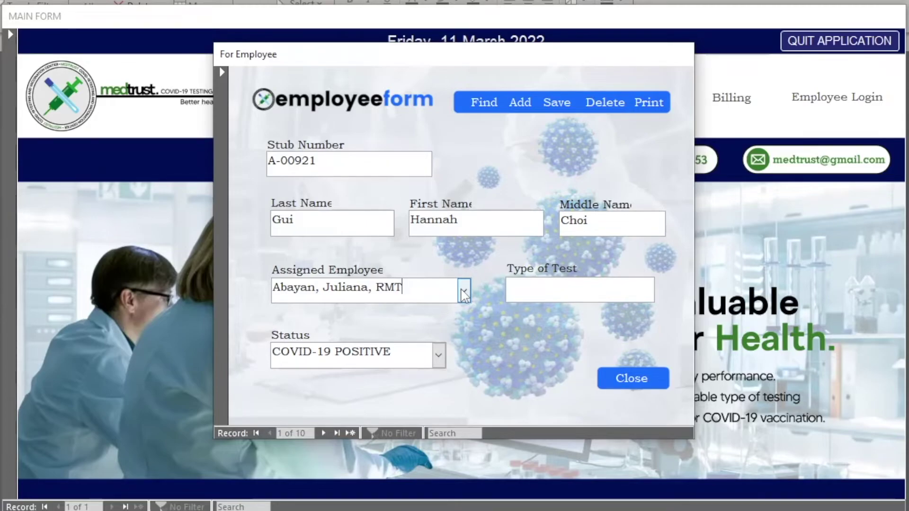
click(464, 294)
click(452, 363)
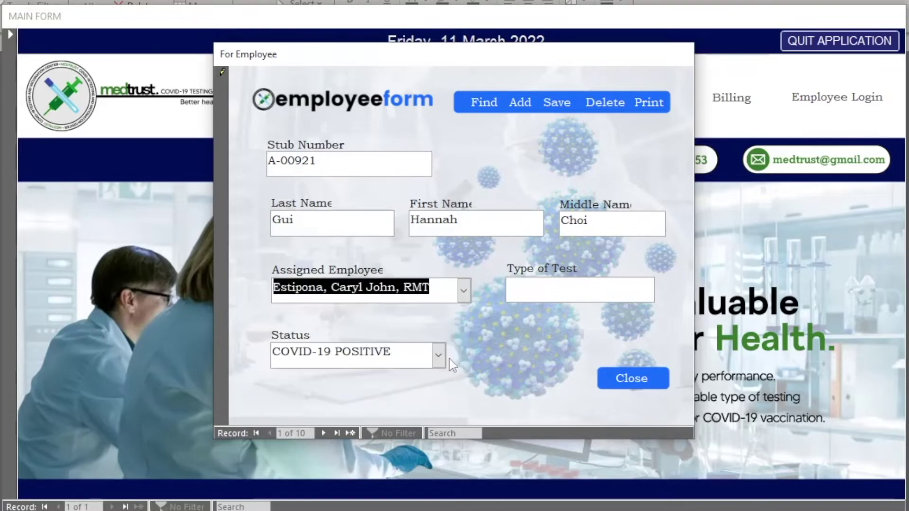
click(436, 296)
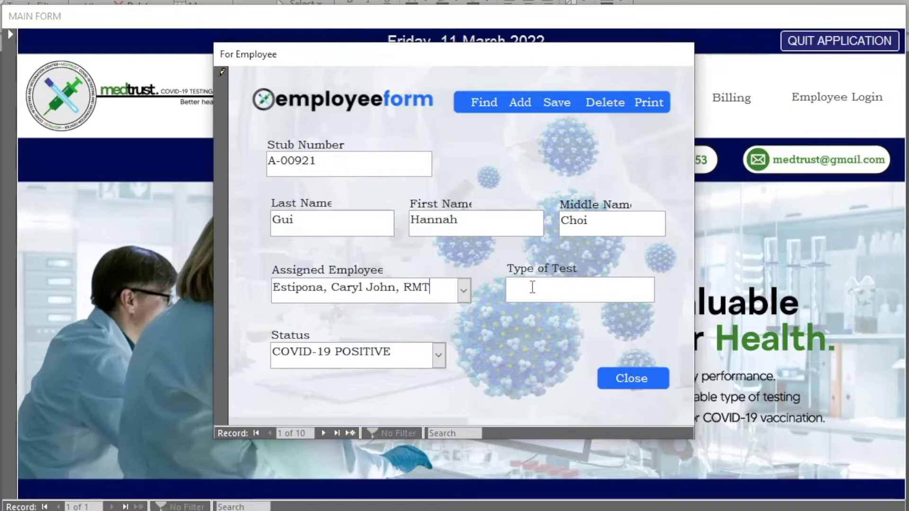
- Enter 'PCR Swab Test' as the test type and set the status to COVID-19 NEGATIVE
click(532, 287)
text(PCR Swab T)
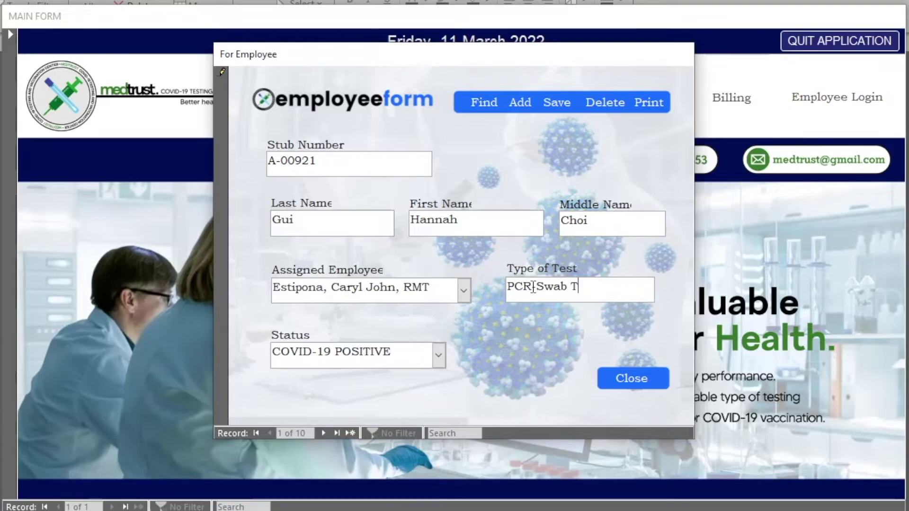
text(est)
click(439, 356)
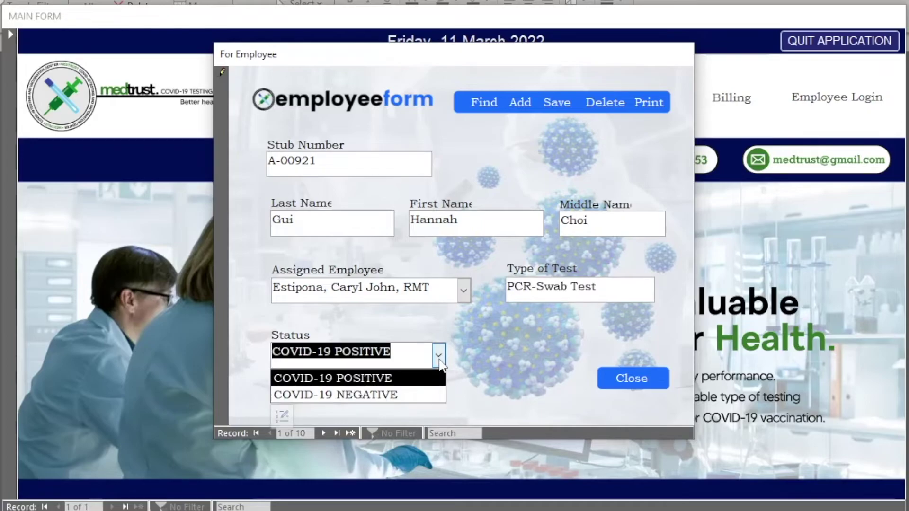
click(431, 395)
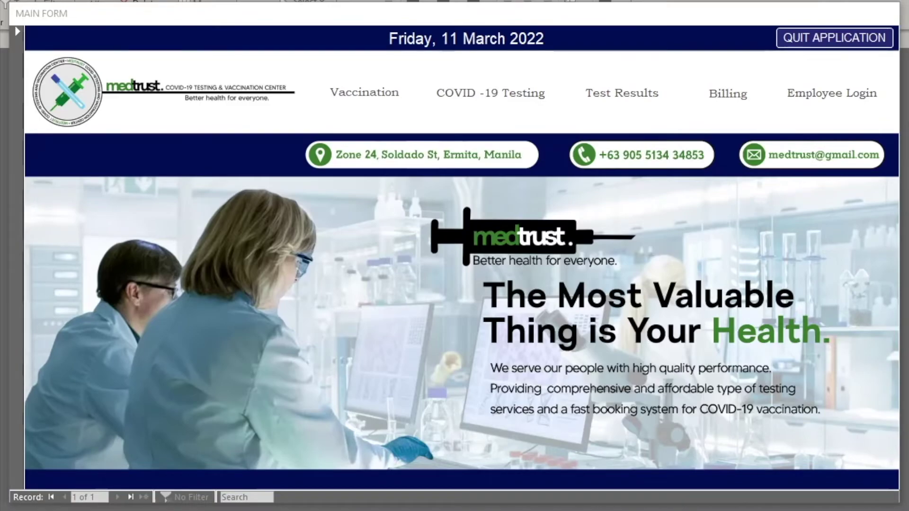
click(616, 93)
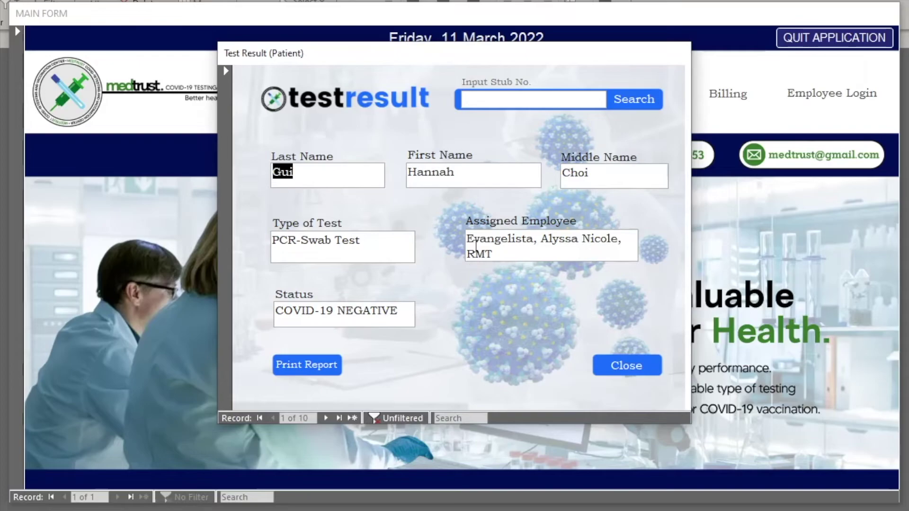
click(512, 101)
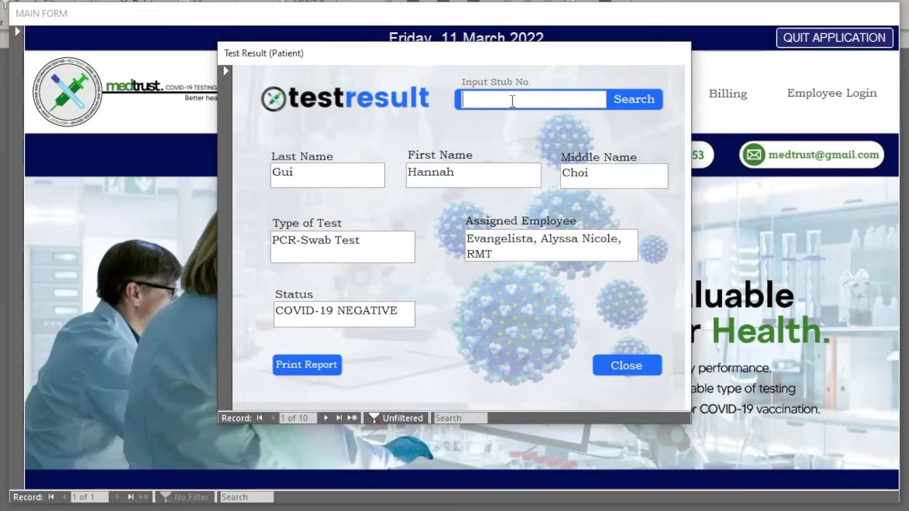
text(A-77707)
click(628, 107)
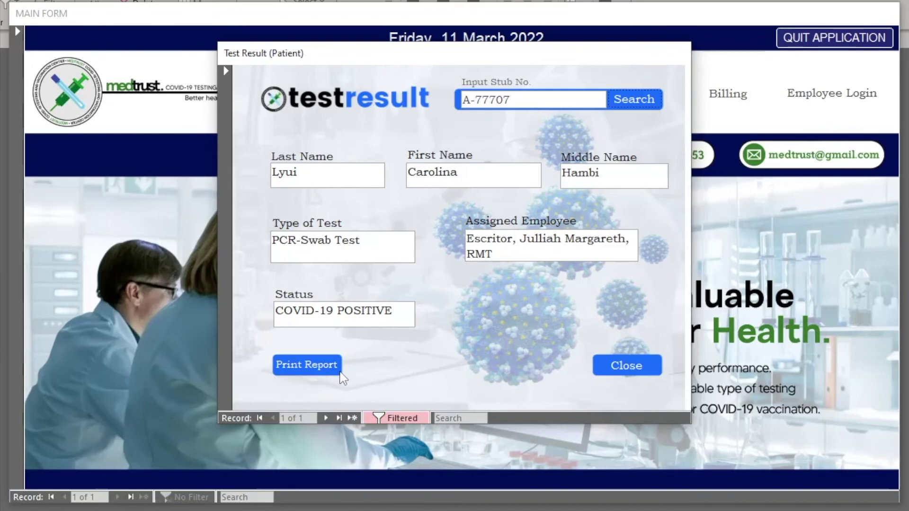
click(620, 364)
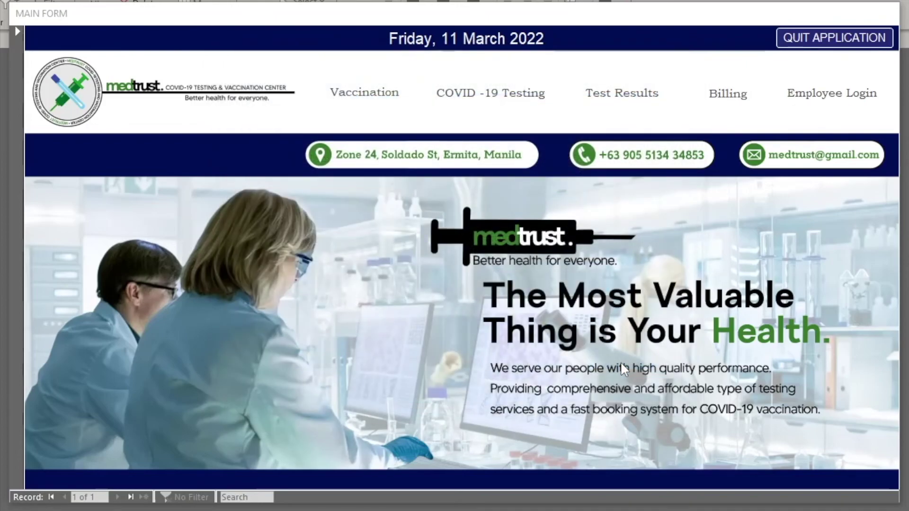